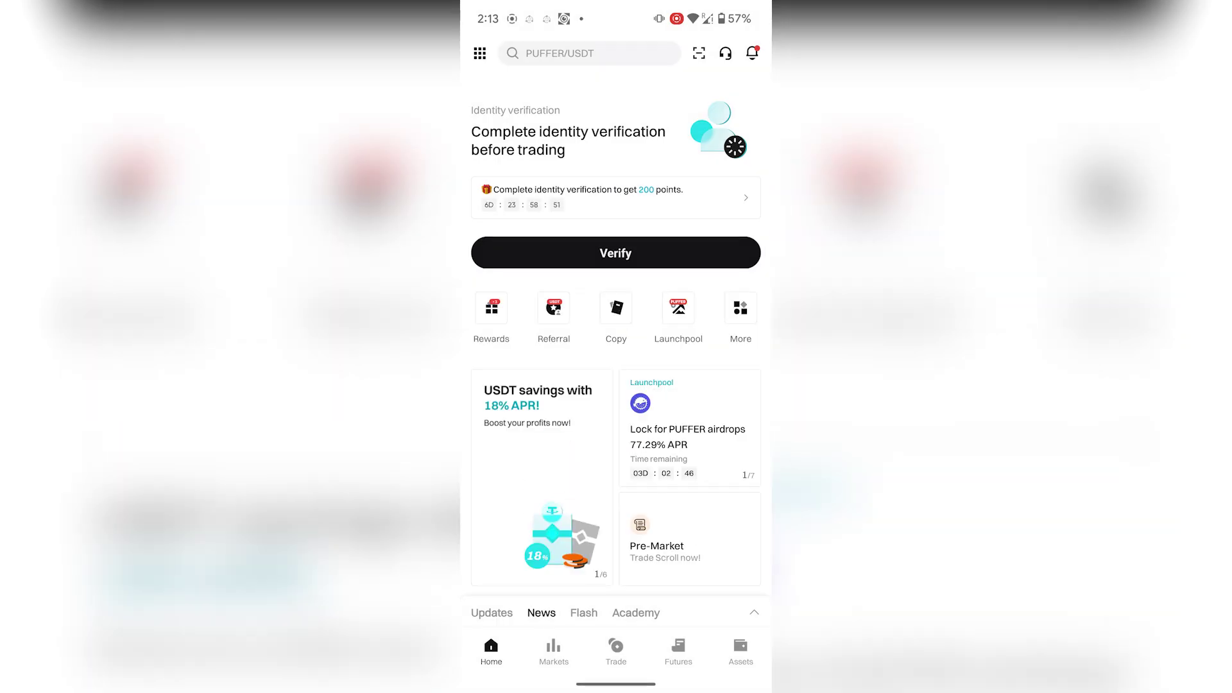
- Start Level 1 identity verification from the home screen, bringing up the camera permission request
click(615, 253)
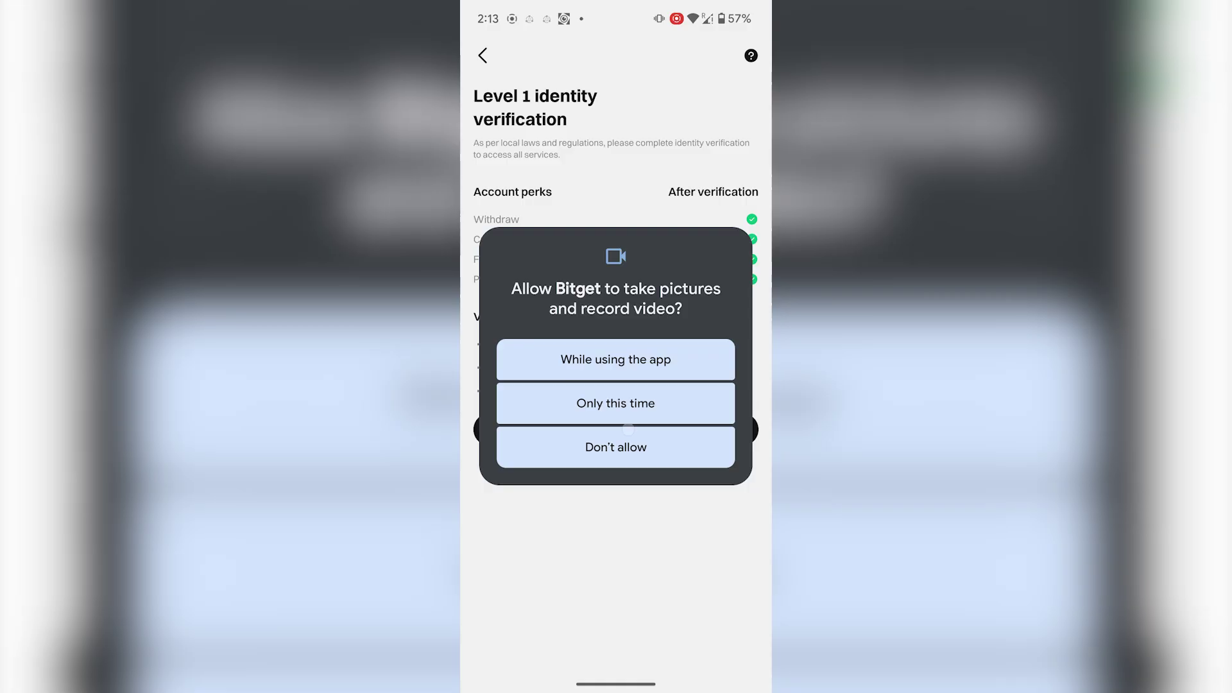
- Allow camera access only this time and continue with Pakistan and ID card
click(644, 401)
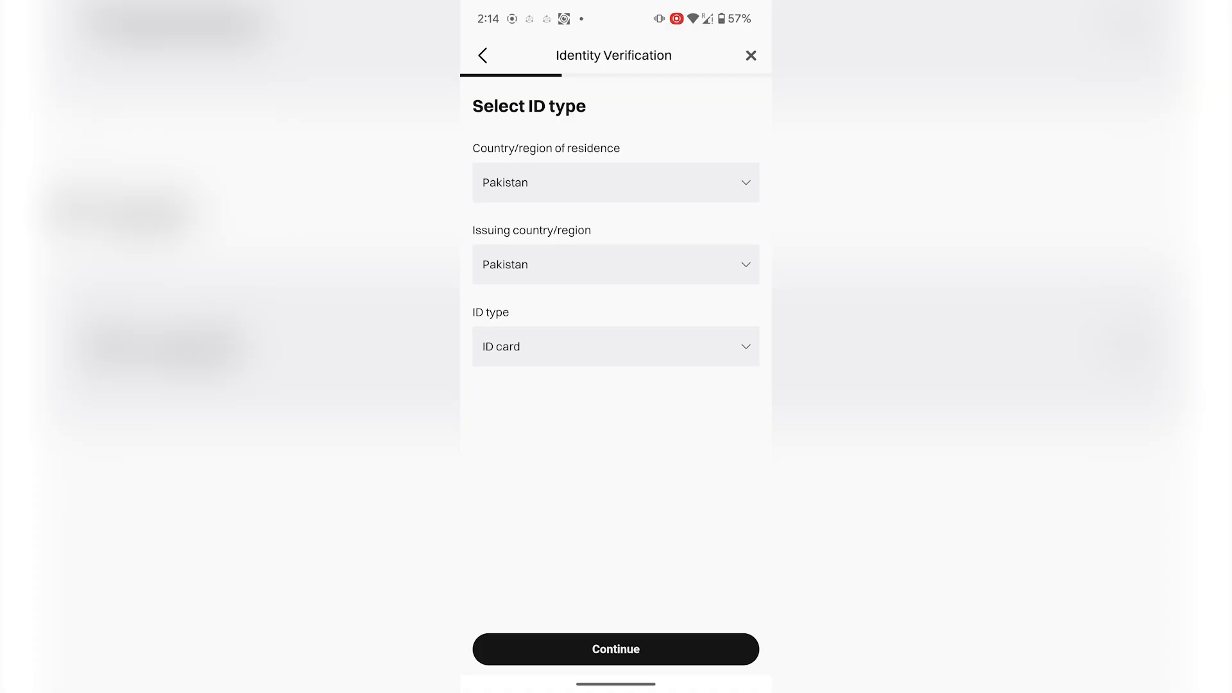
click(642, 649)
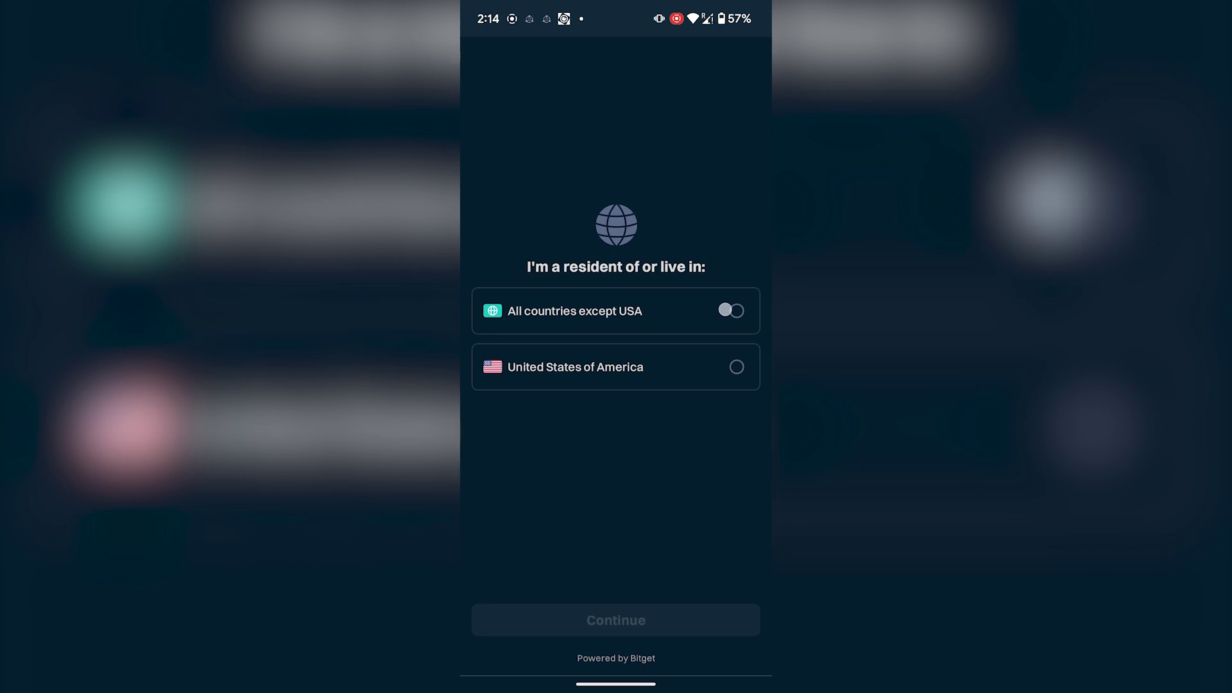
- Choose 'All countries except USA' as residence and continue to the verification steps
click(724, 311)
click(677, 608)
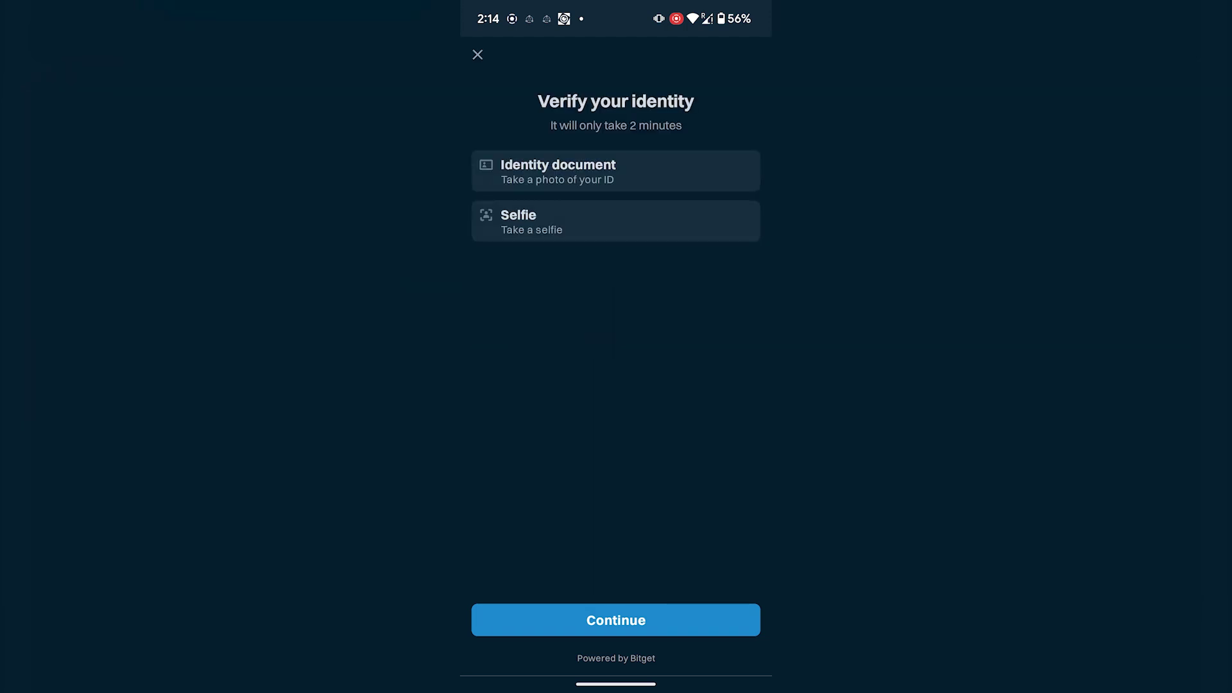
- Photograph and upload the ID card, then confirm the under-review notice
click(647, 610)
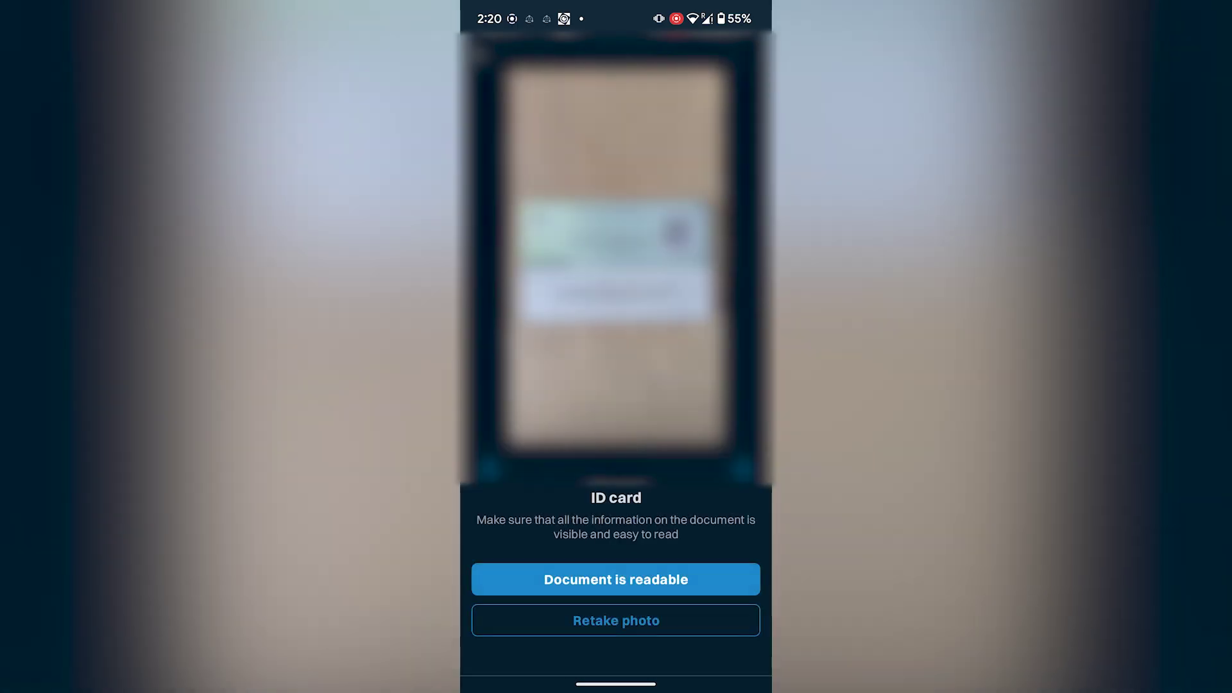
click(617, 580)
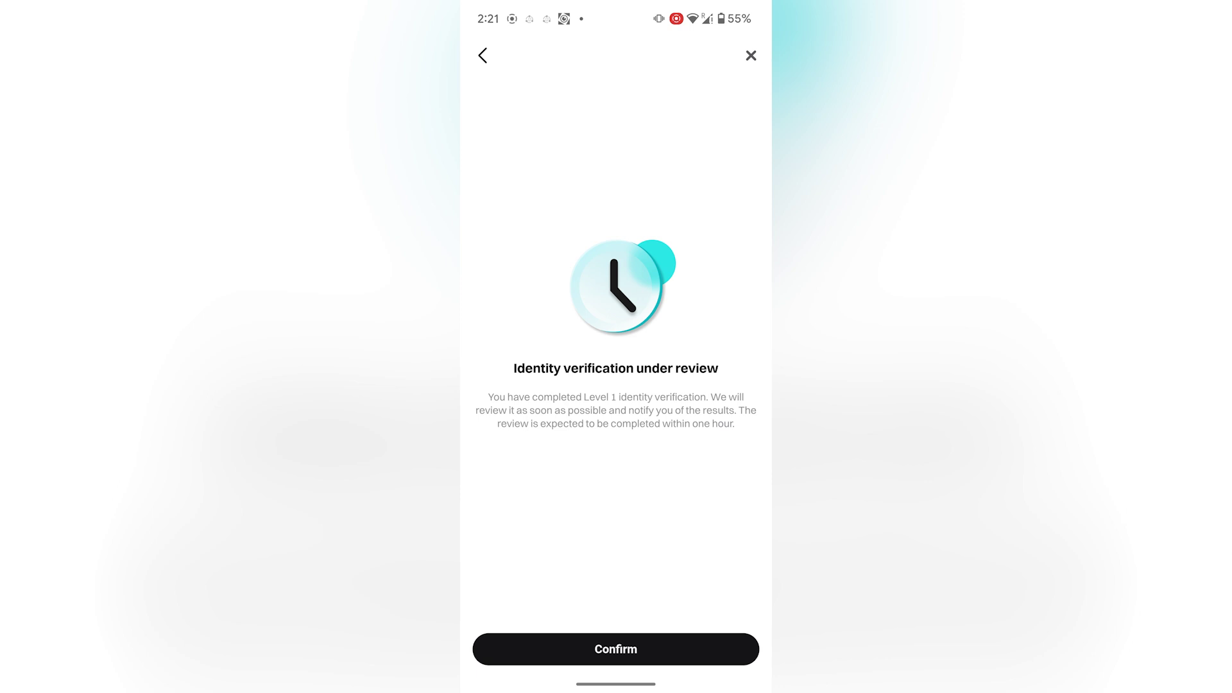
click(581, 653)
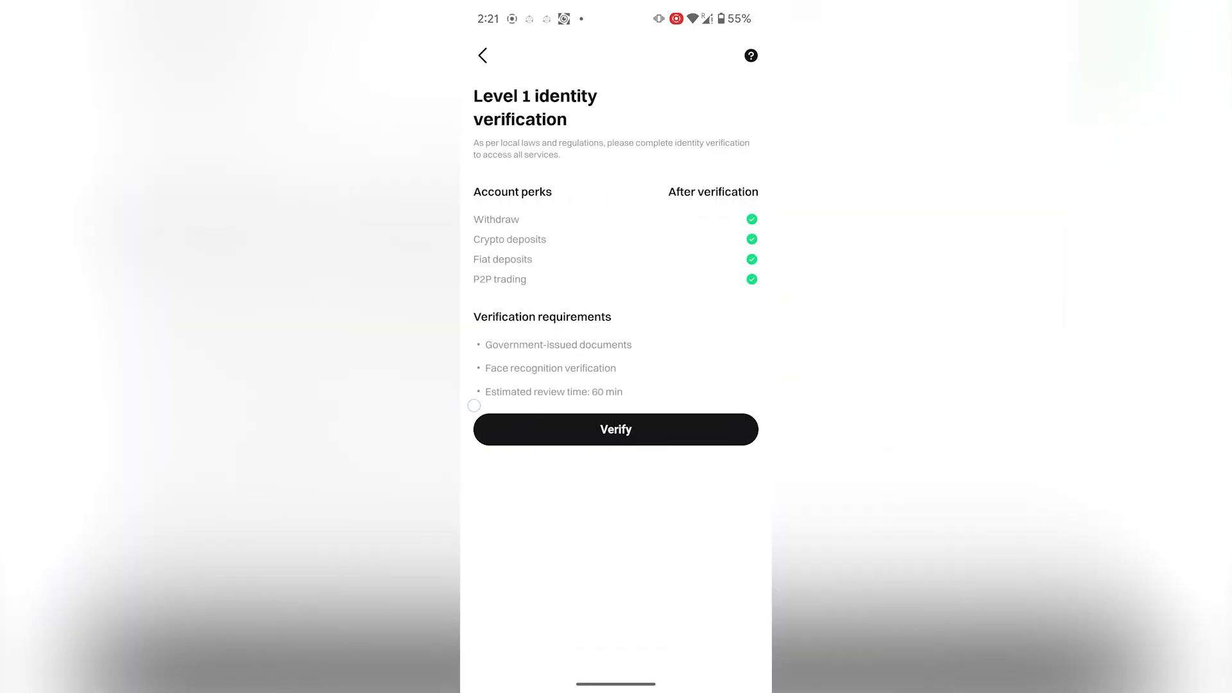
- Go back to Home and pull down to refresh the verification status
drag(466, 404, 507, 360)
drag(616, 241, 617, 385)
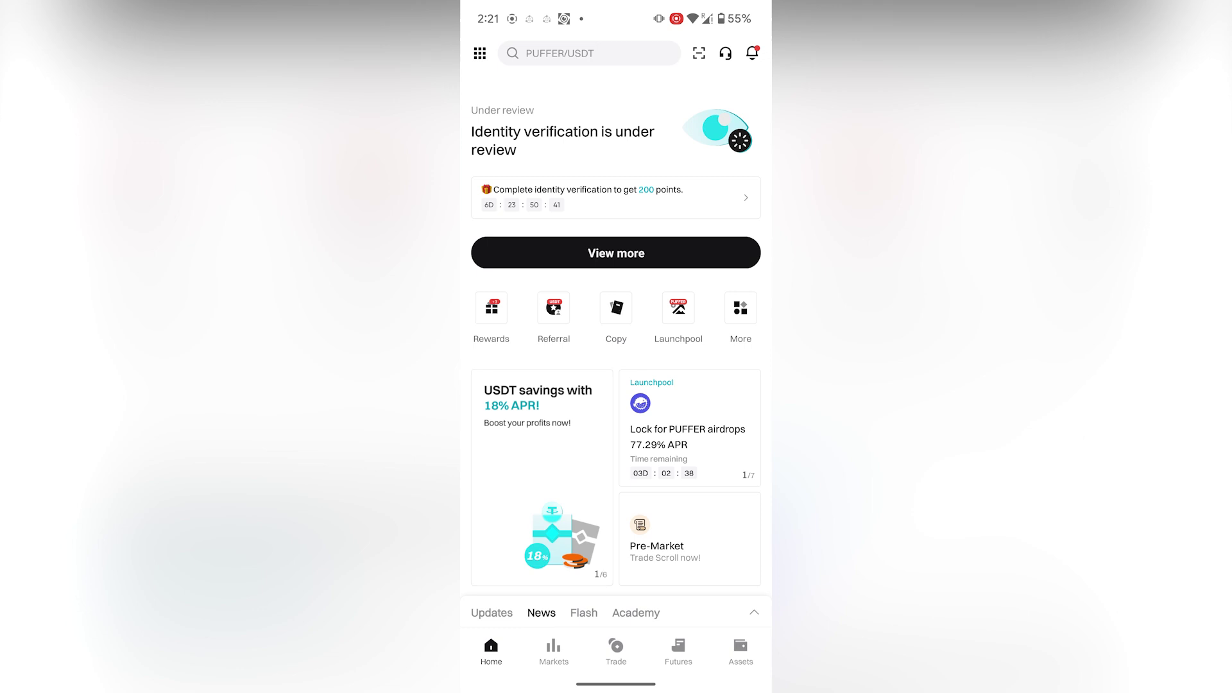